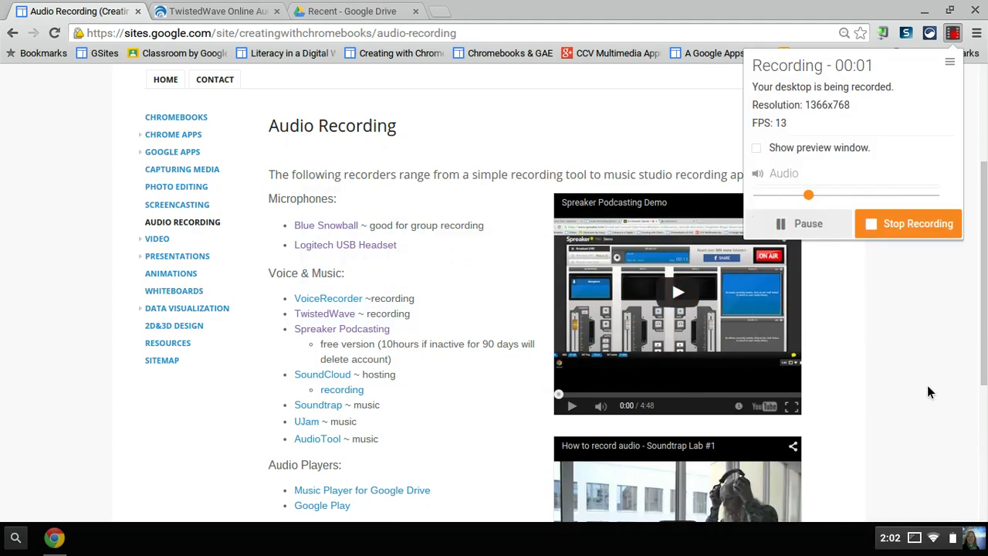
Open the TwistedWave audio editor's detail page in the Chrome Web Store.
left_click(927, 386)
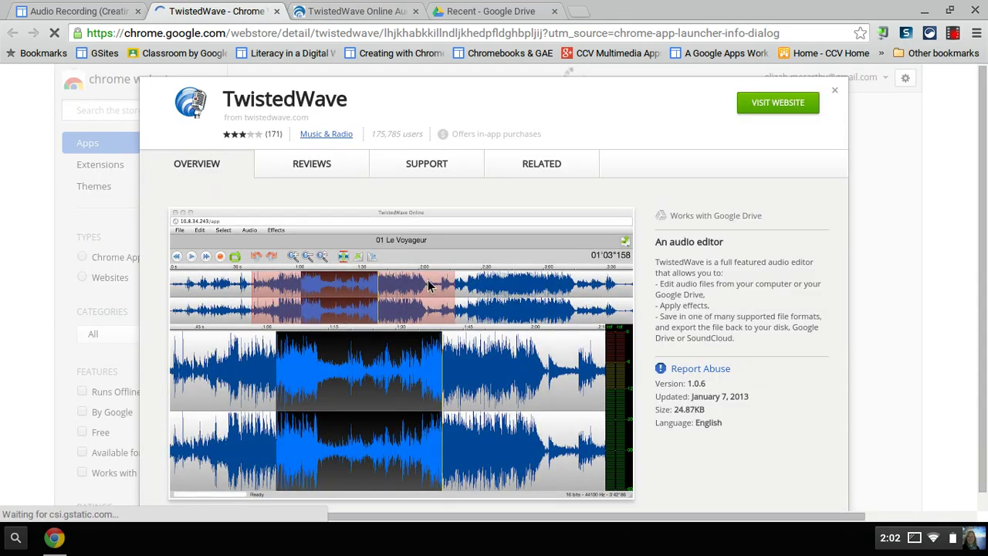
Go to twistedwave.com/online to show the empty Document list with 1 hour of storage.
left_click(768, 111)
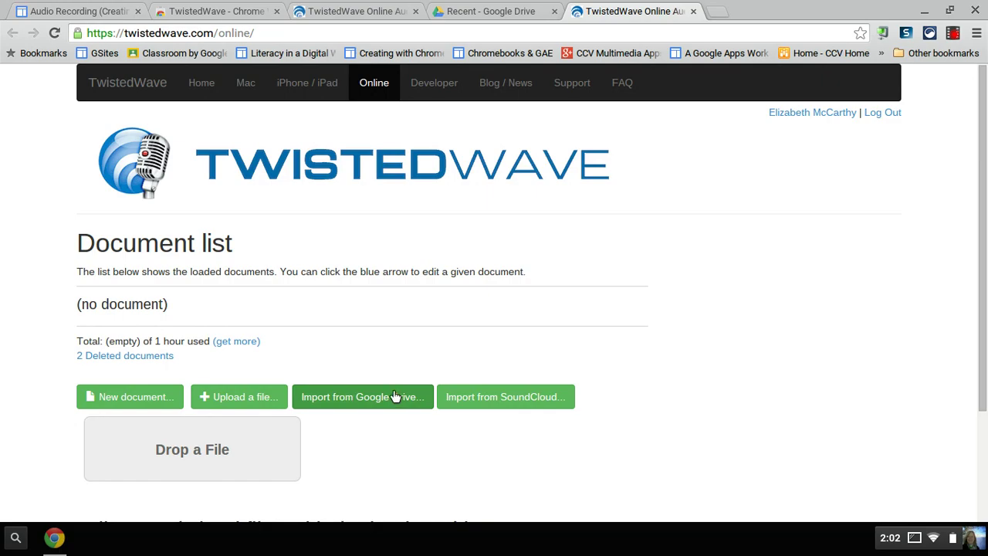
Create a new blank audio document and title it 'Test TwistedWave 2'.
left_click(119, 397)
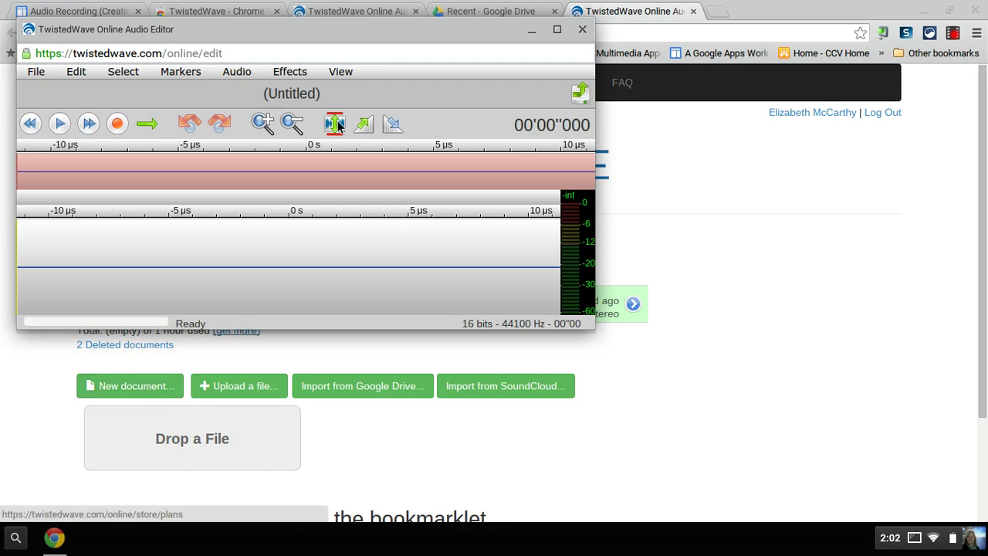
left_click(319, 94)
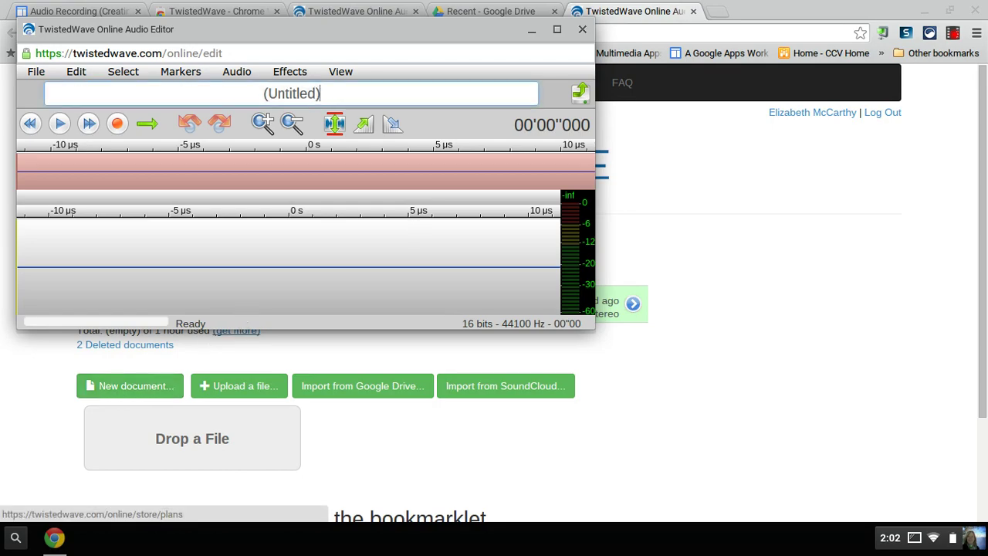
key("BackSpace")
key("BackSpace")
key("BackSpace")
key("BackSpace")
key("BackSpace")
key("BackSpace")
key("BackSpace")
key("BackSpace")
key("BackSpace")
key("BackSpace")
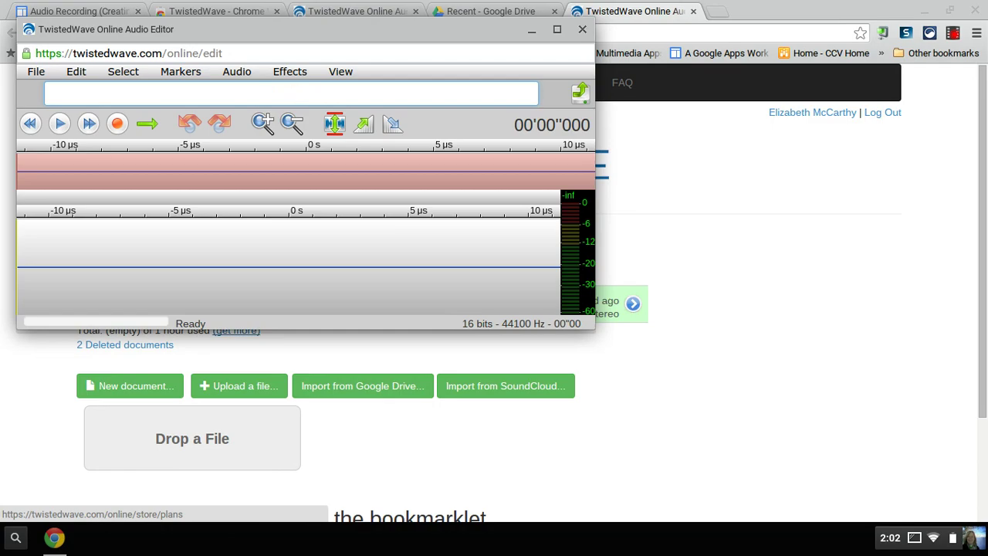
type("Test TwistedW")
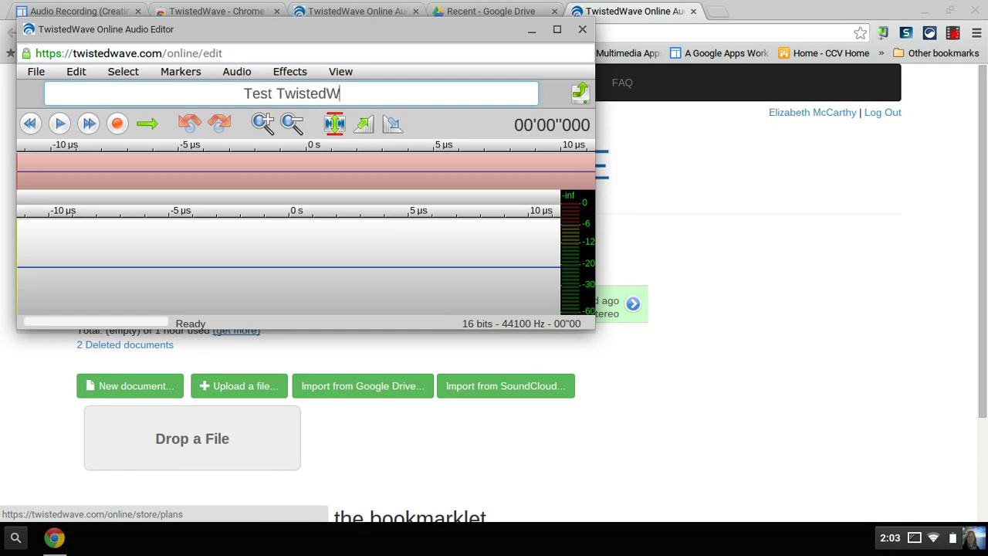
type("ave 2")
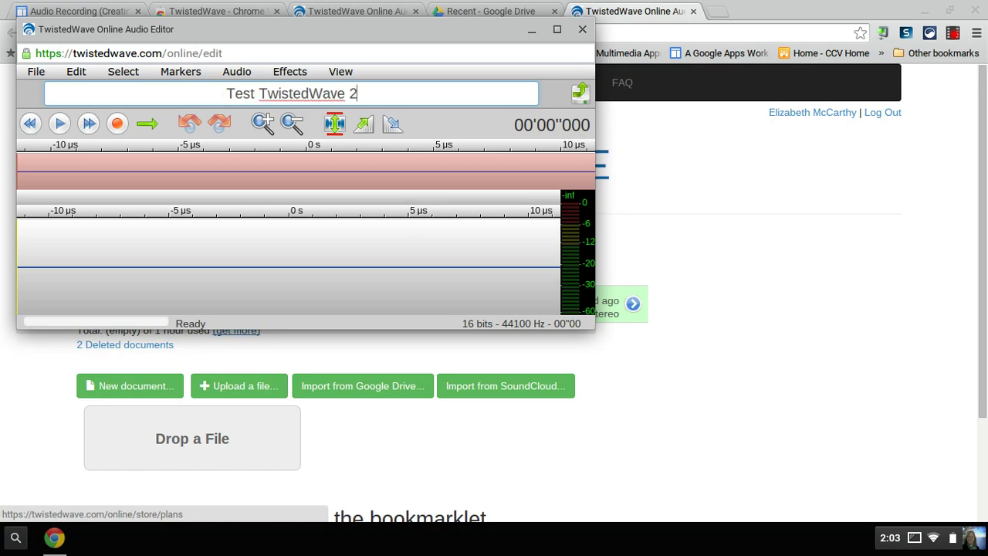
left_click(75, 72)
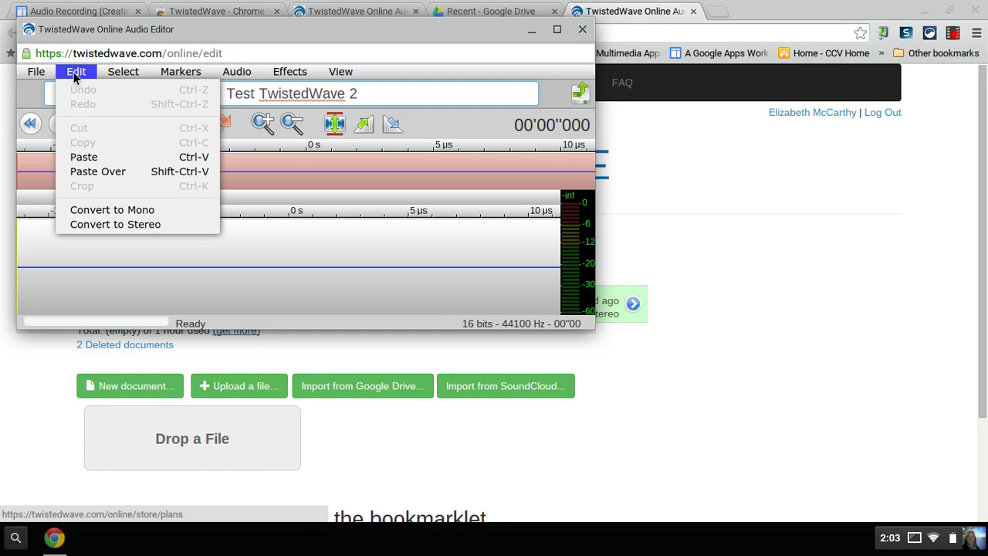
mouse_move(168, 73)
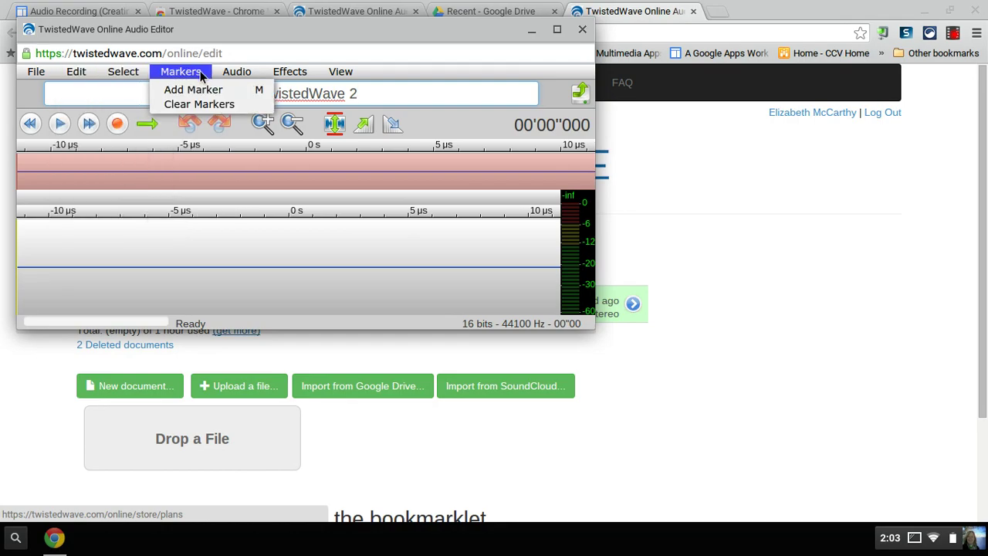
mouse_move(237, 70)
mouse_move(287, 72)
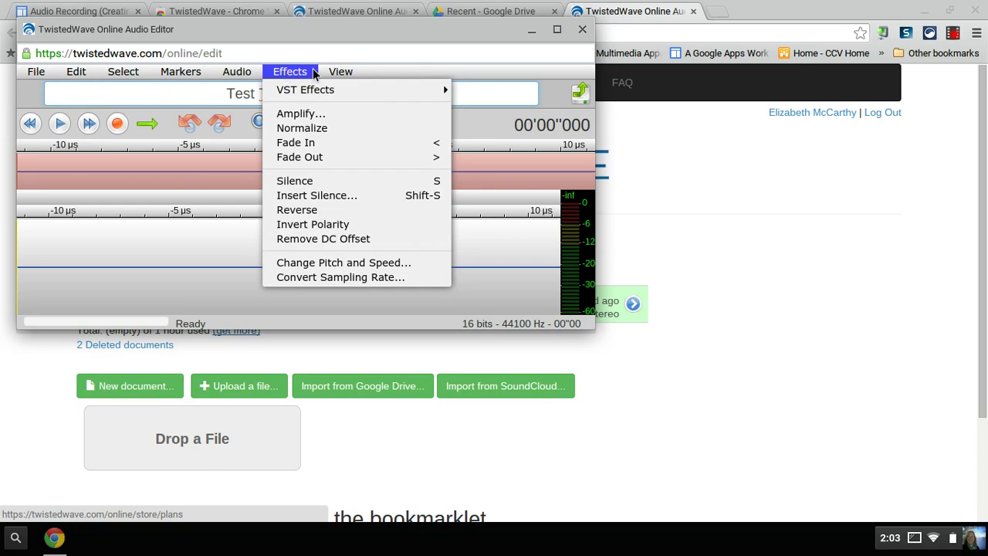
mouse_move(345, 74)
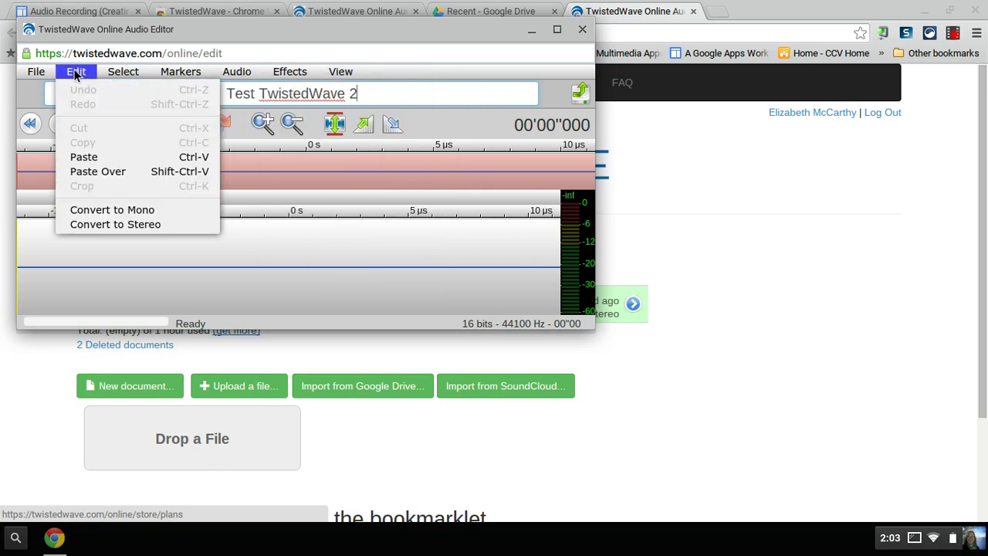
mouse_move(73, 72)
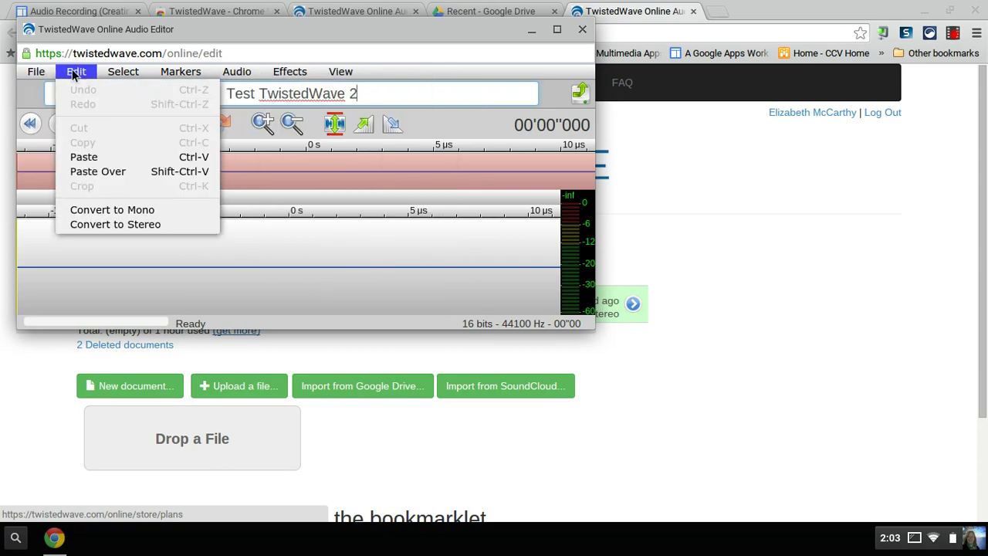
left_click(42, 132)
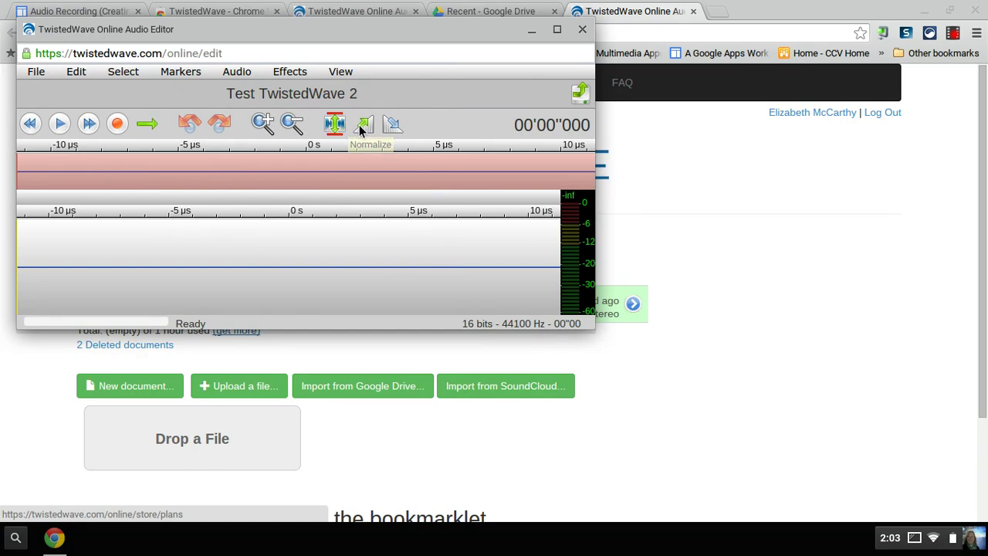
Record a voice clip, cut its first 0.837 seconds, and play the 5.22-second result.
left_click(117, 126)
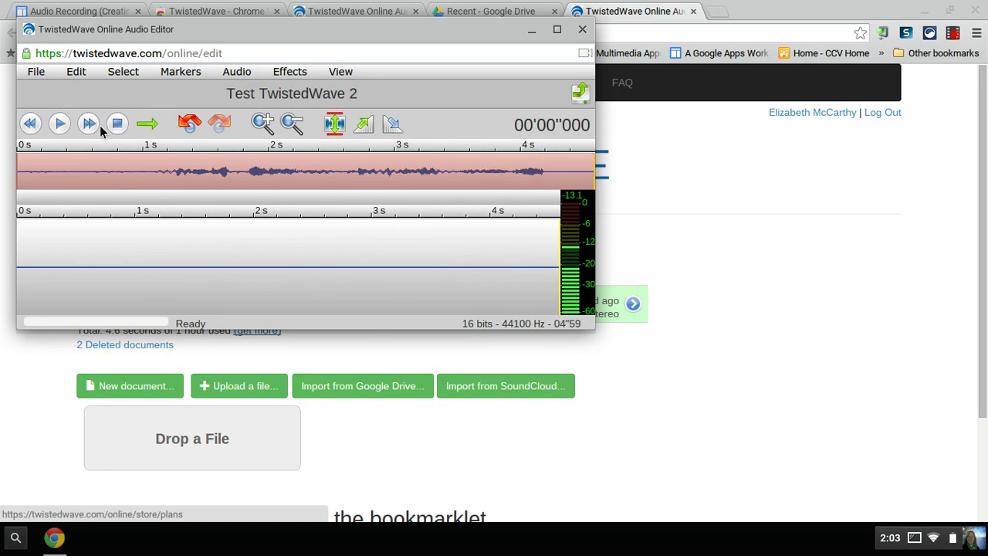
left_click(118, 124)
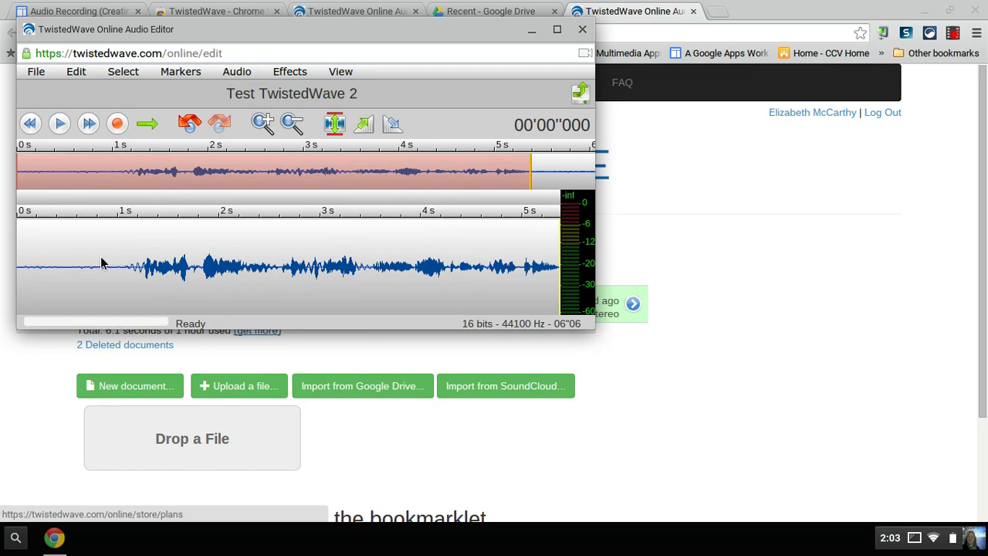
left_click_drag(101, 260, 0, 263)
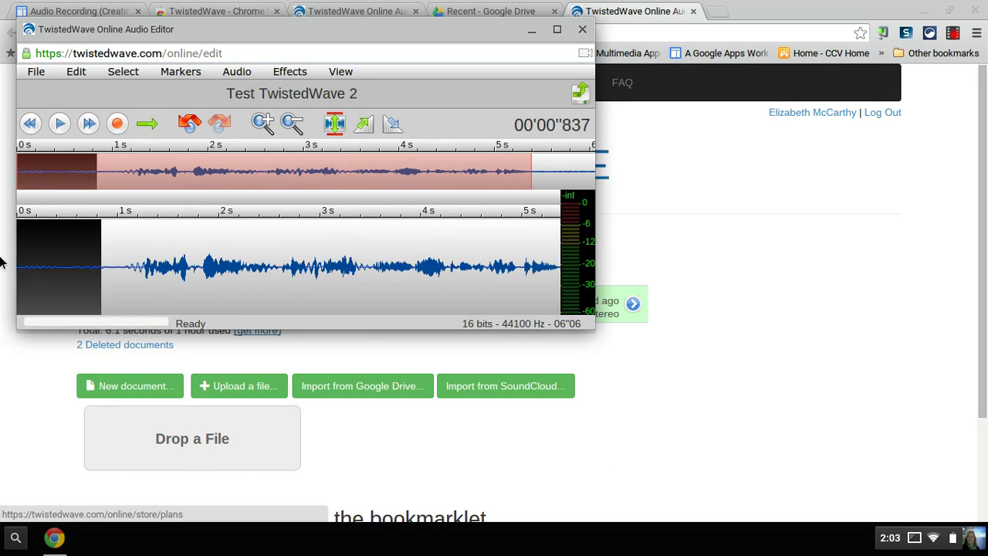
left_click(77, 73)
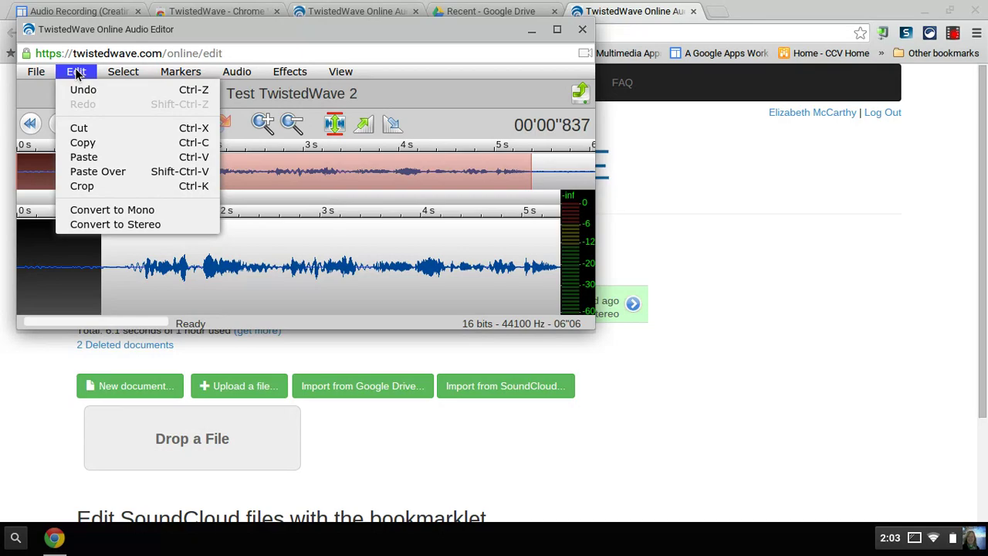
left_click(79, 128)
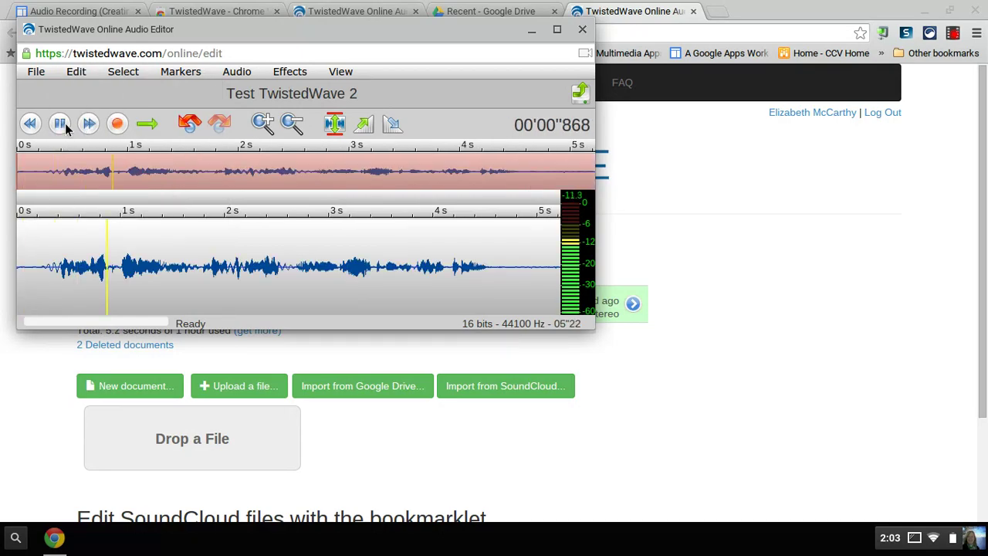
left_click(62, 124)
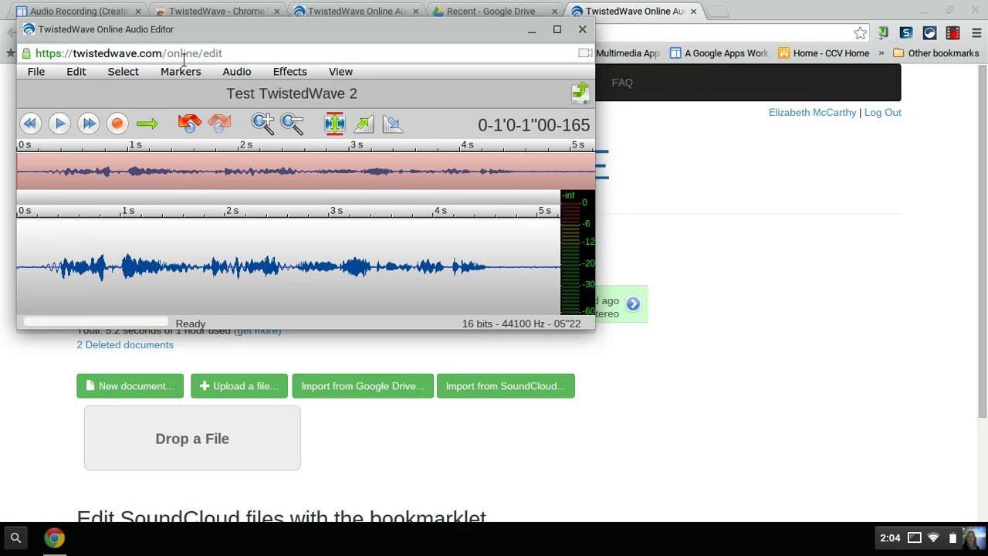
Send the recording to Google Drive as a 128 kbps MP3 Audio file.
left_click(36, 71)
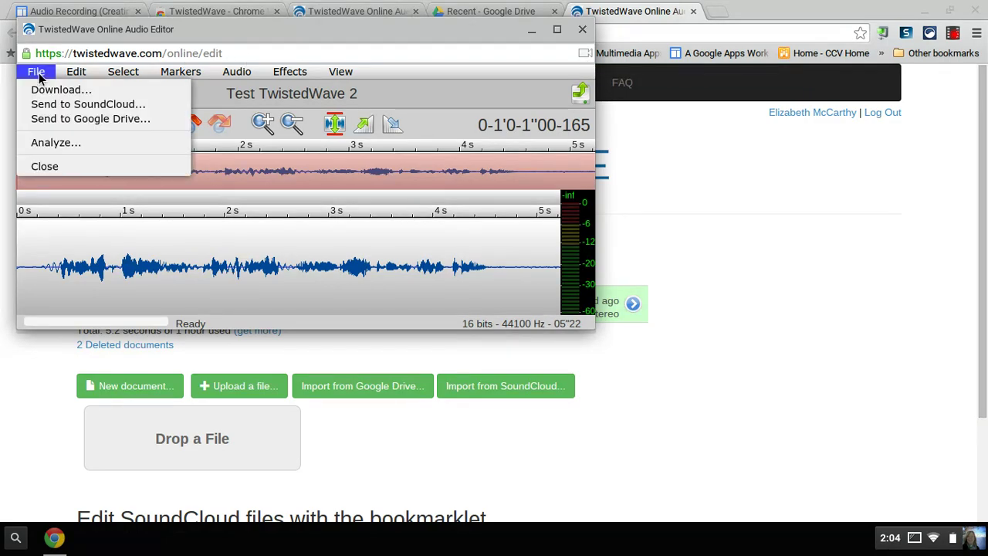
left_click(60, 120)
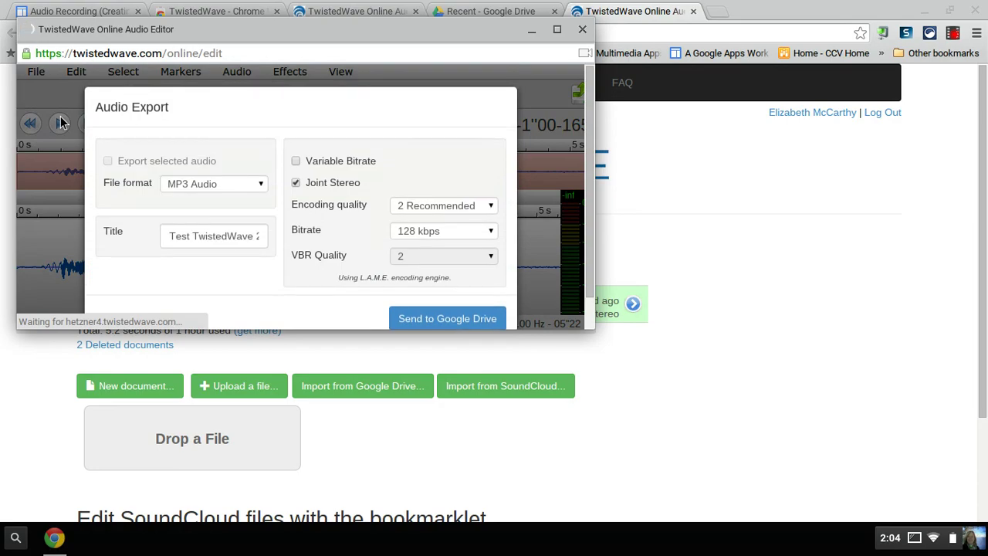
left_click(220, 183)
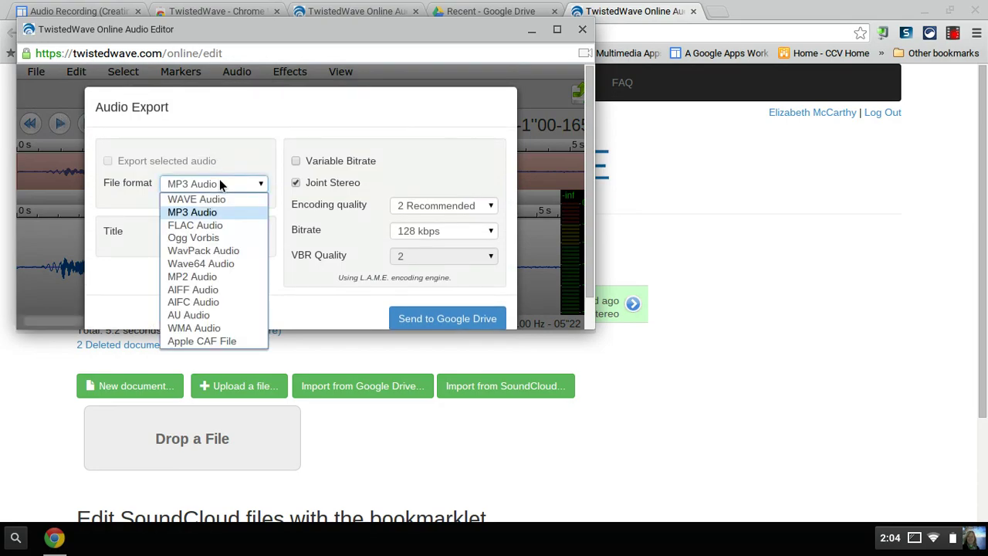
left_click(219, 181)
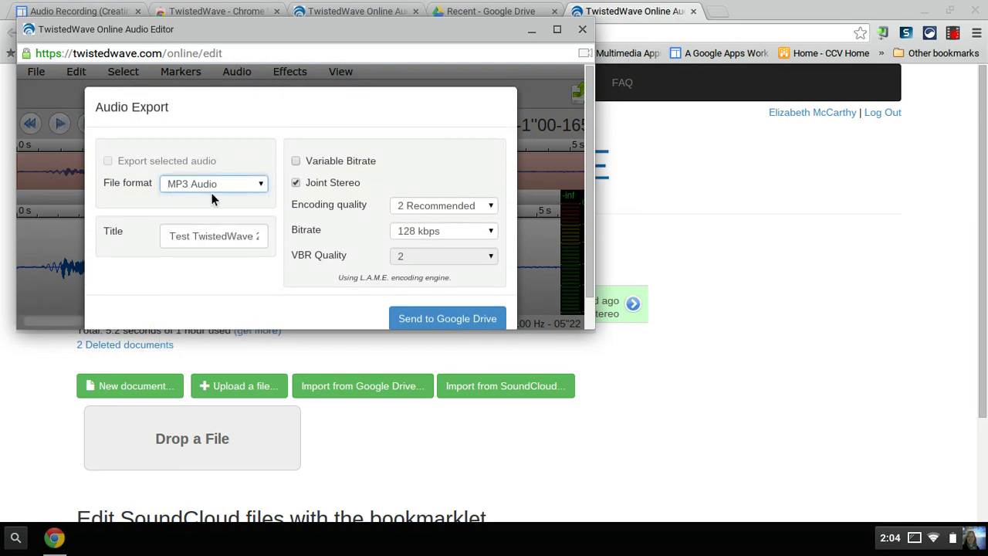
left_click(424, 316)
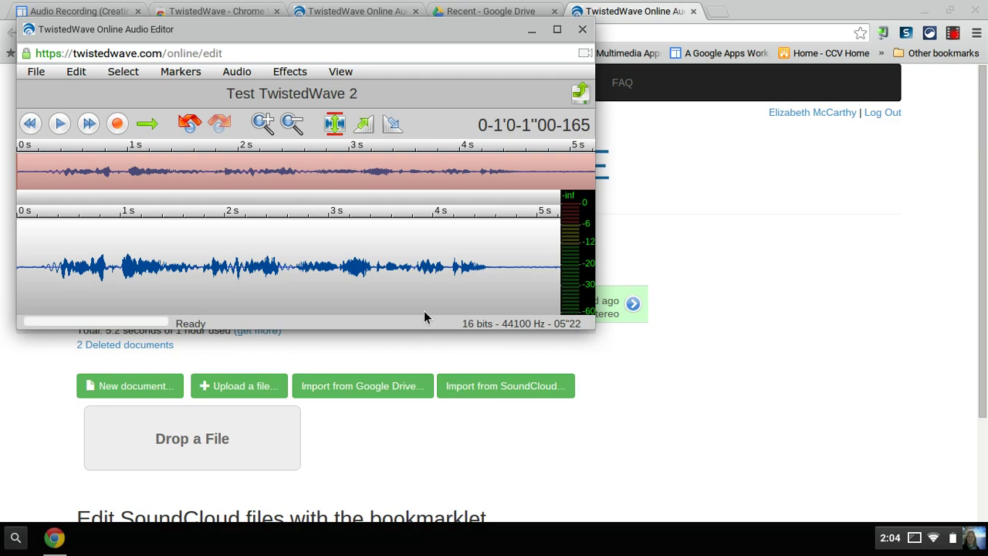
left_click(575, 100)
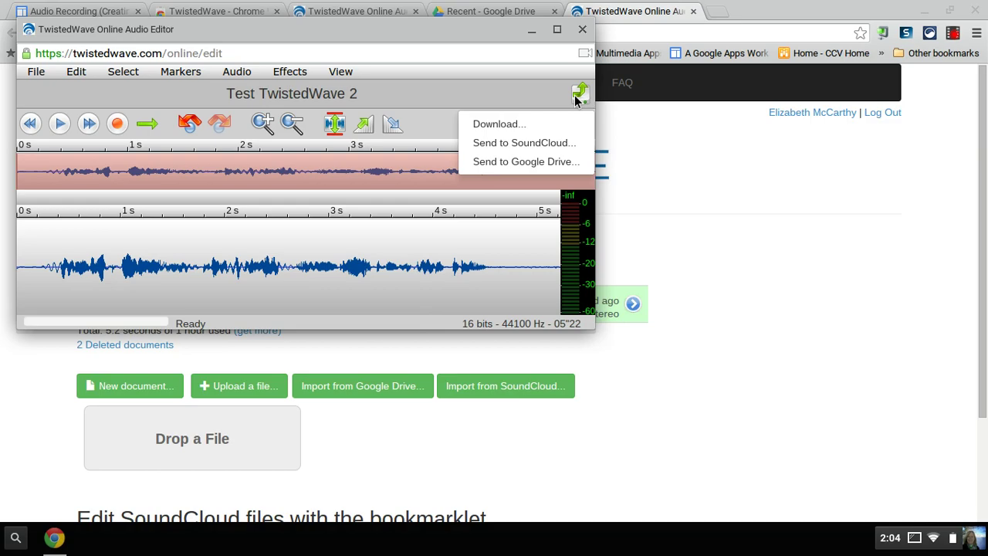
left_click(583, 28)
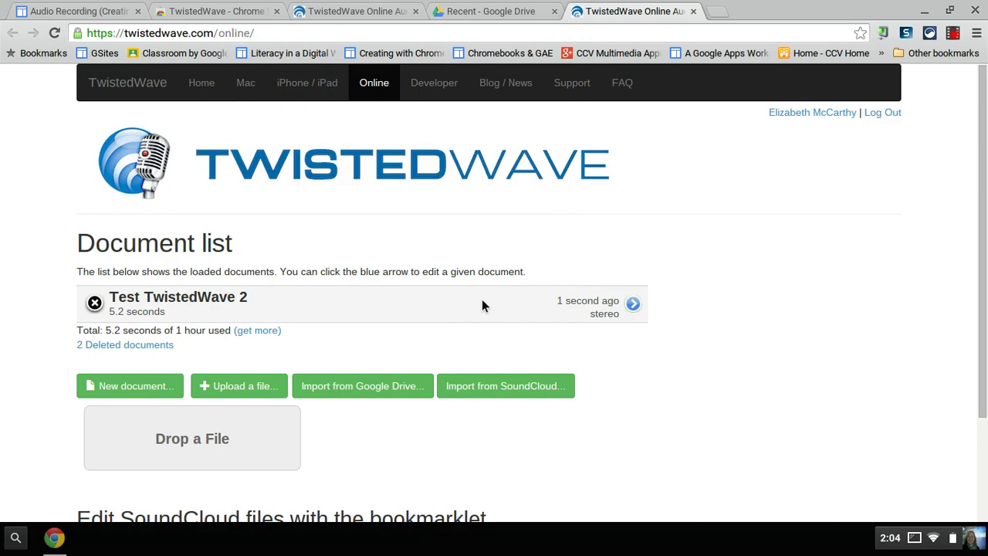
left_click(632, 304)
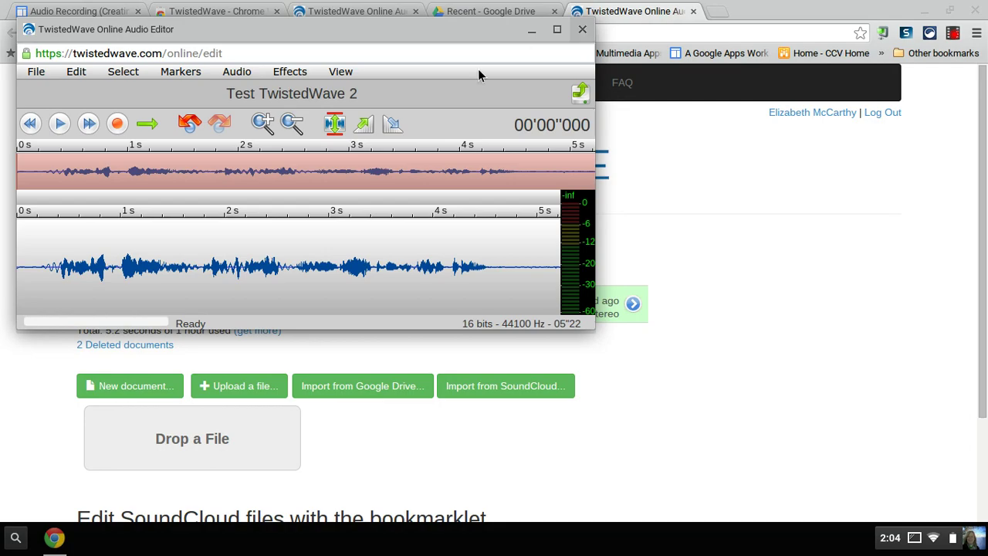
Record additional speech from about 4.8 seconds, extending the clip to 10.49 seconds.
left_click(518, 254)
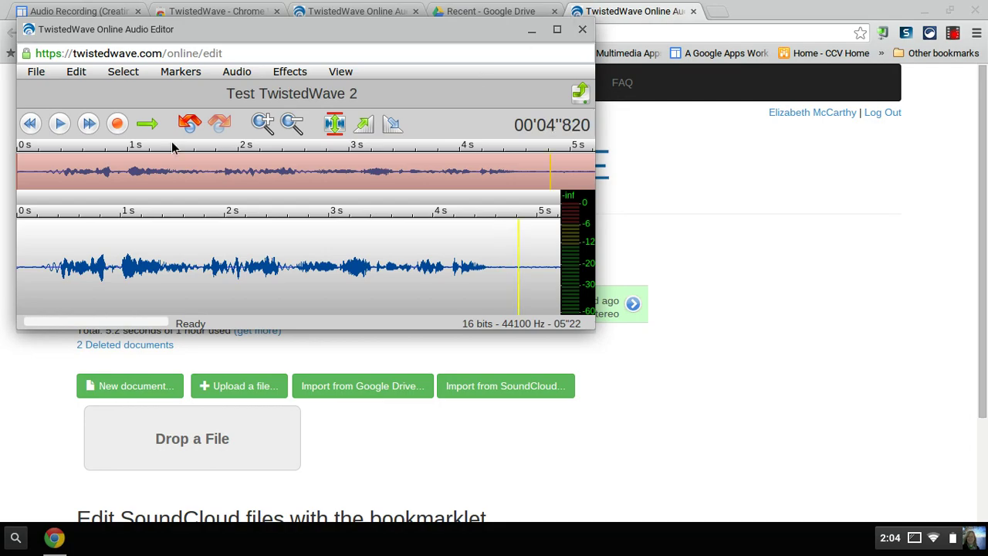
left_click(118, 125)
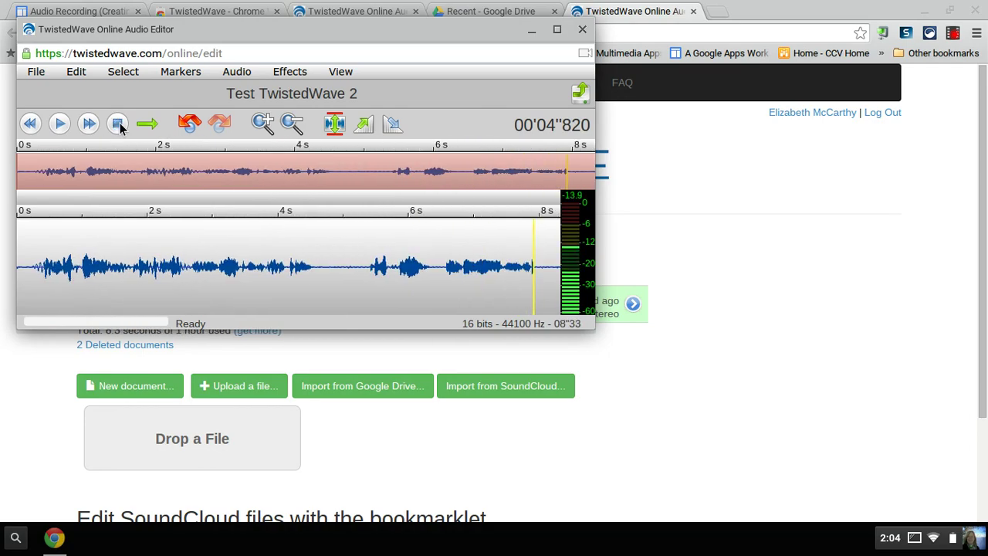
left_click(120, 123)
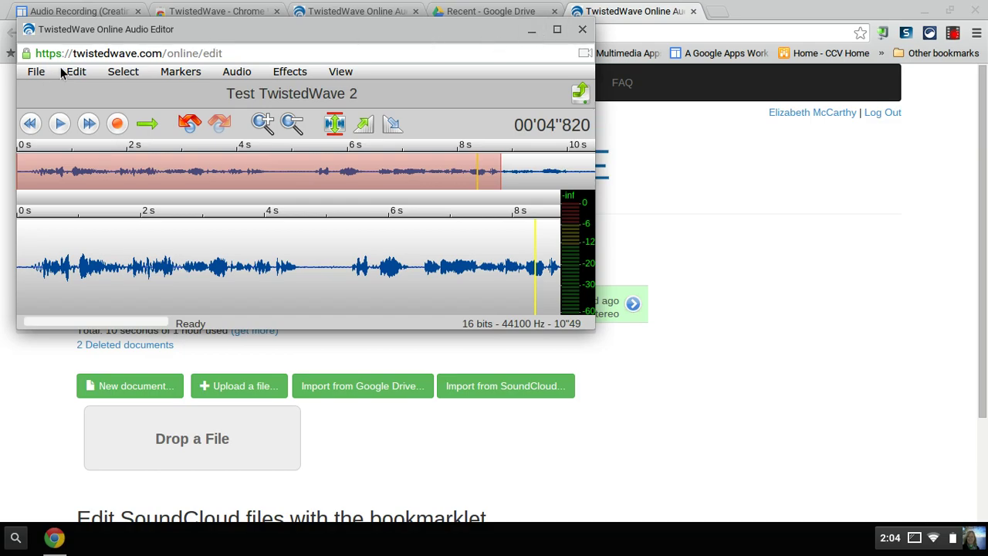
Send the clip to Google Drive as an MP3 titled 'Test TwistedWave 3', then close the editor.
left_click(36, 72)
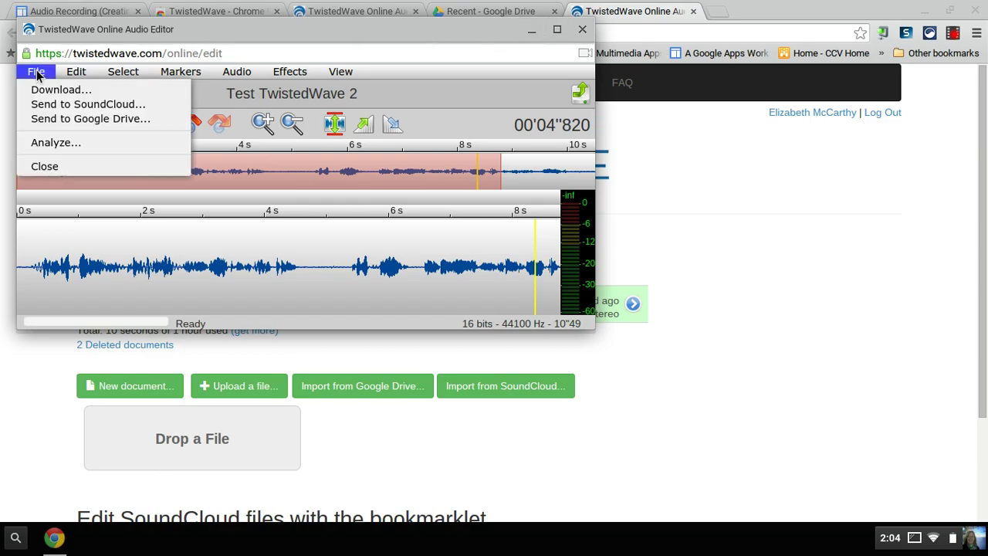
left_click(57, 120)
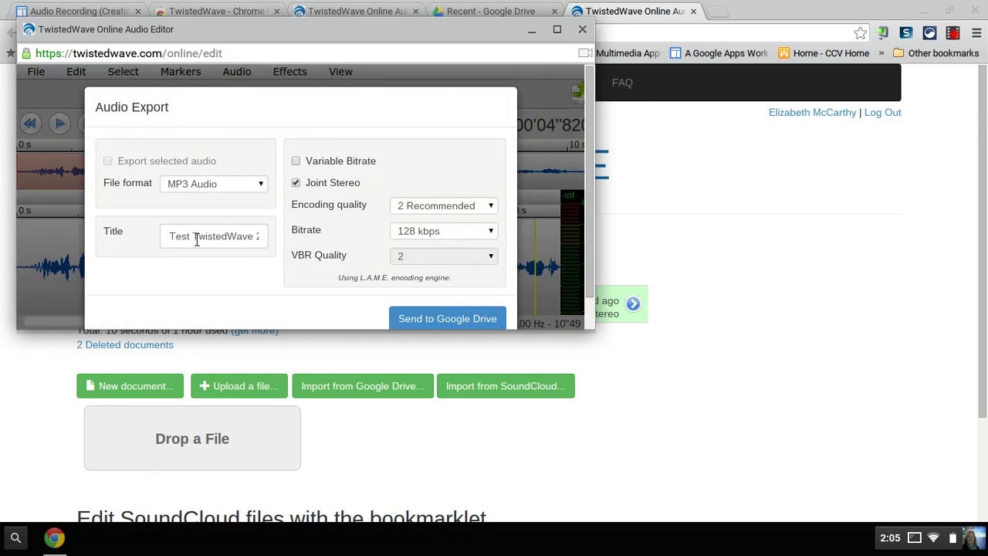
left_click(255, 234)
key("End")
key("BackSpace")
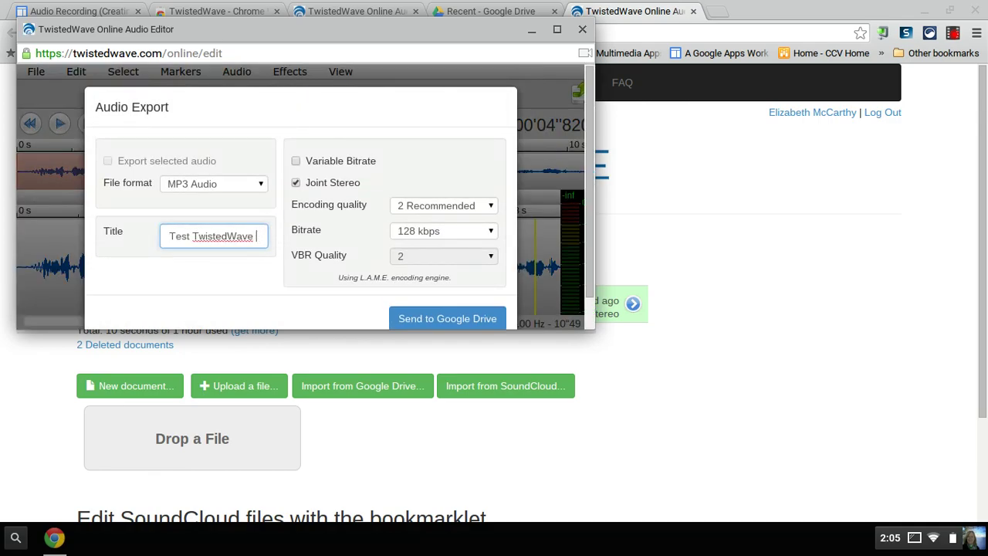
type("3")
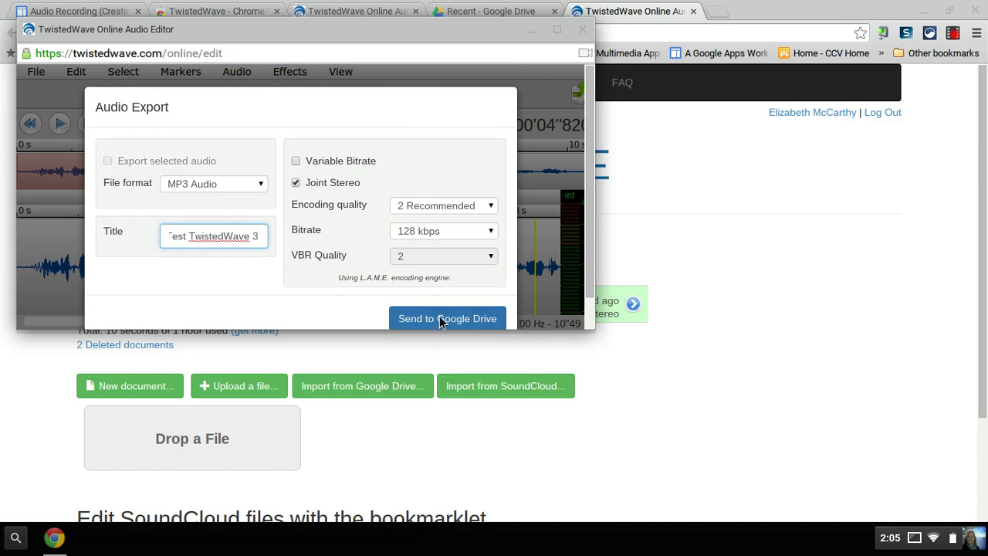
left_click(441, 319)
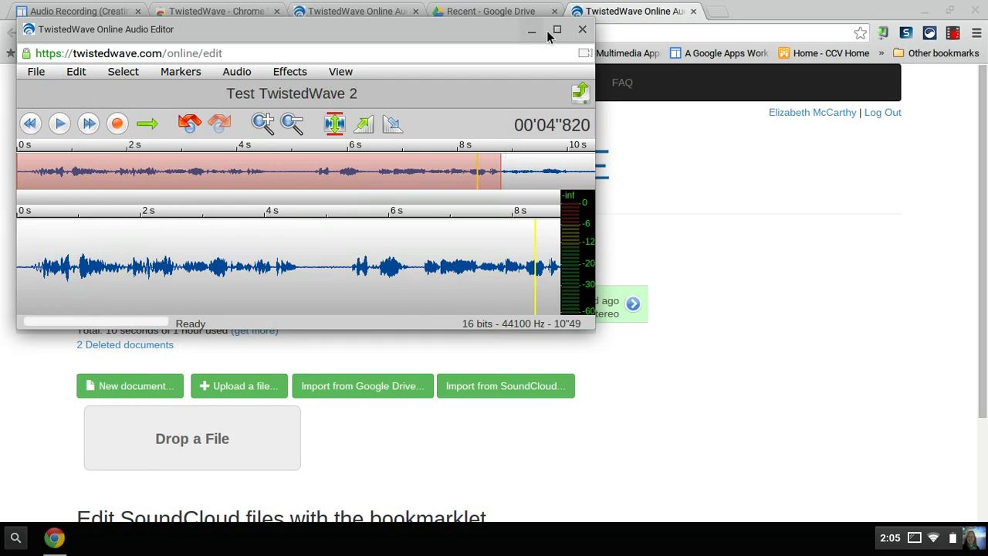
left_click(581, 29)
Reload Drive and turn on link sharing for the new Test TwistedWave audio file, copying its link.
left_click(506, 11)
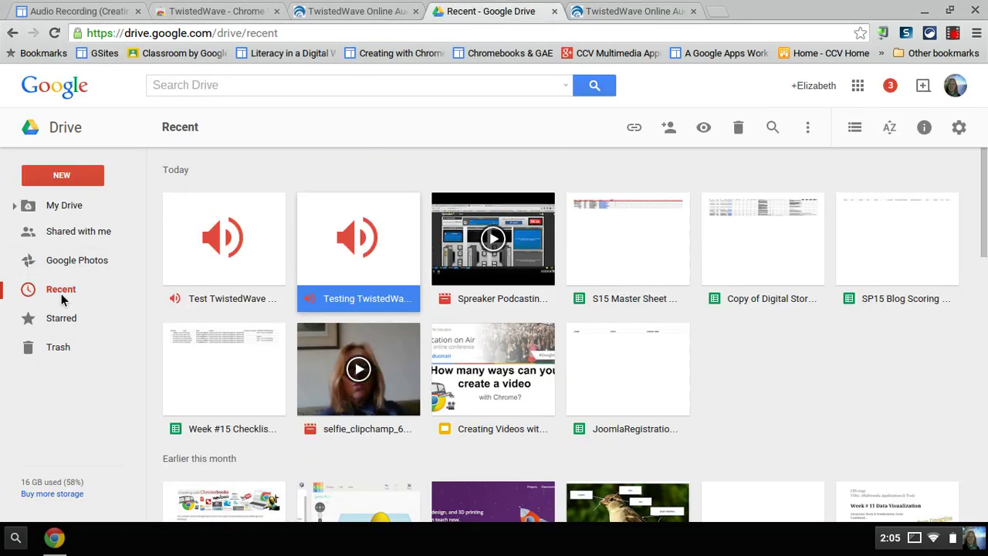
left_click(54, 38)
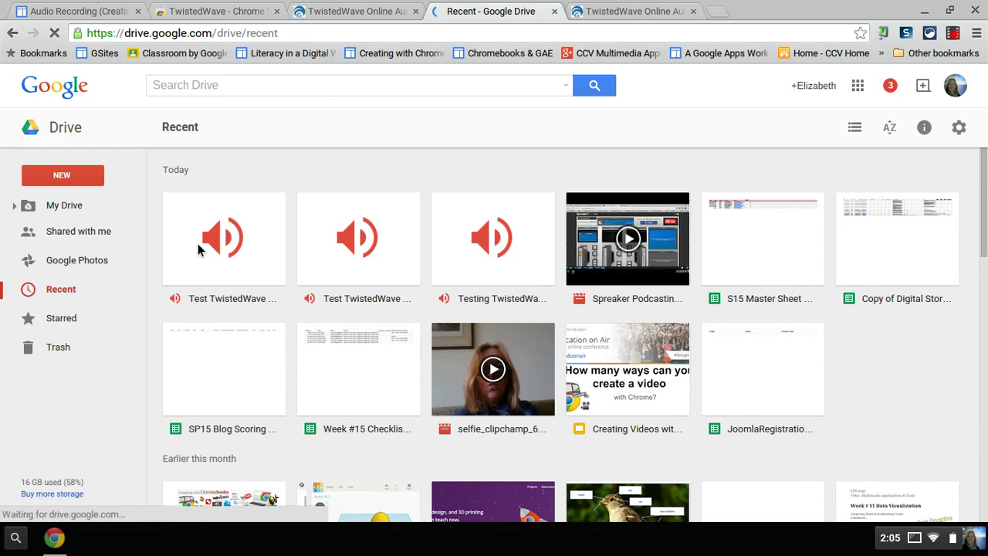
right_click(198, 248)
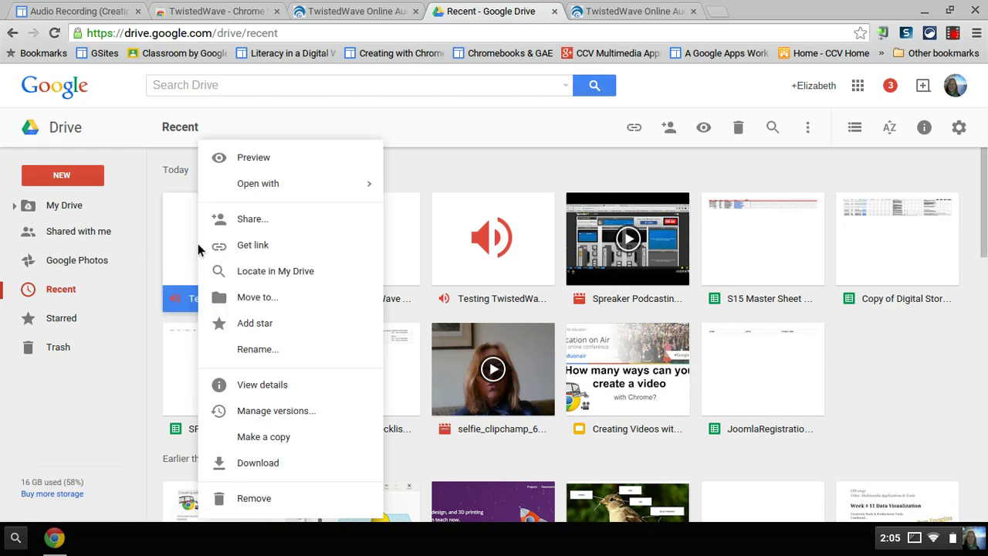
left_click(249, 225)
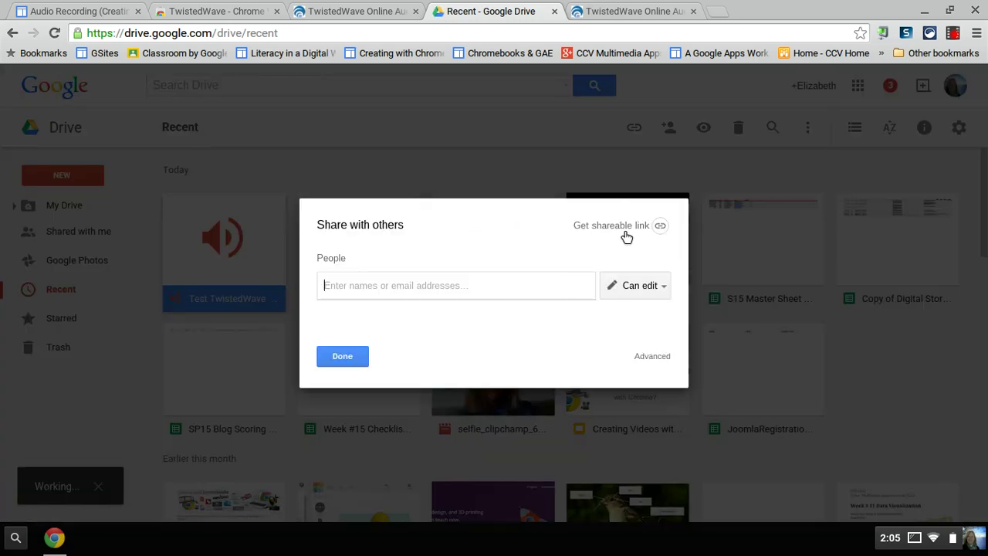
left_click(659, 226)
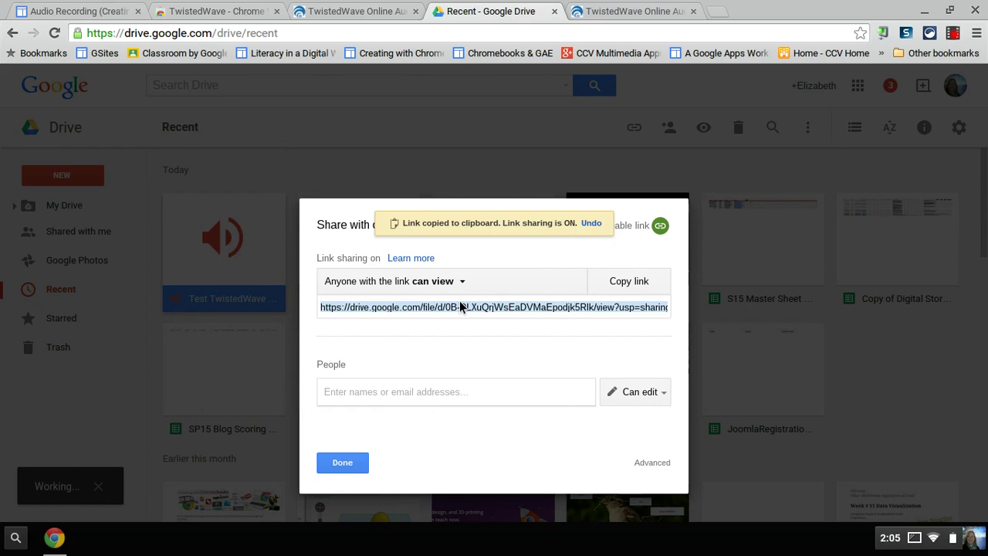
left_click(347, 463)
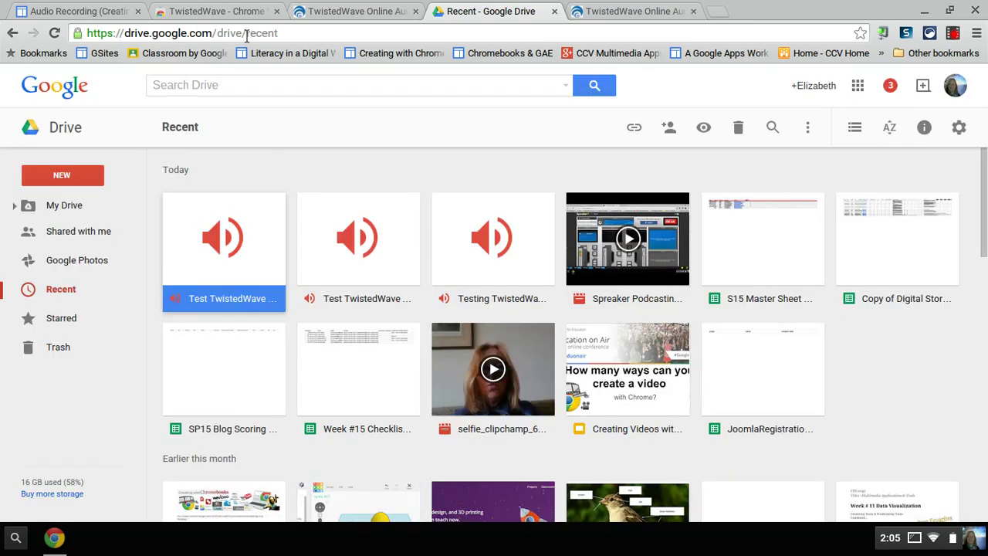
Edit the Audio Recording page and place the cursor between the two YouTube videos.
left_click(80, 12)
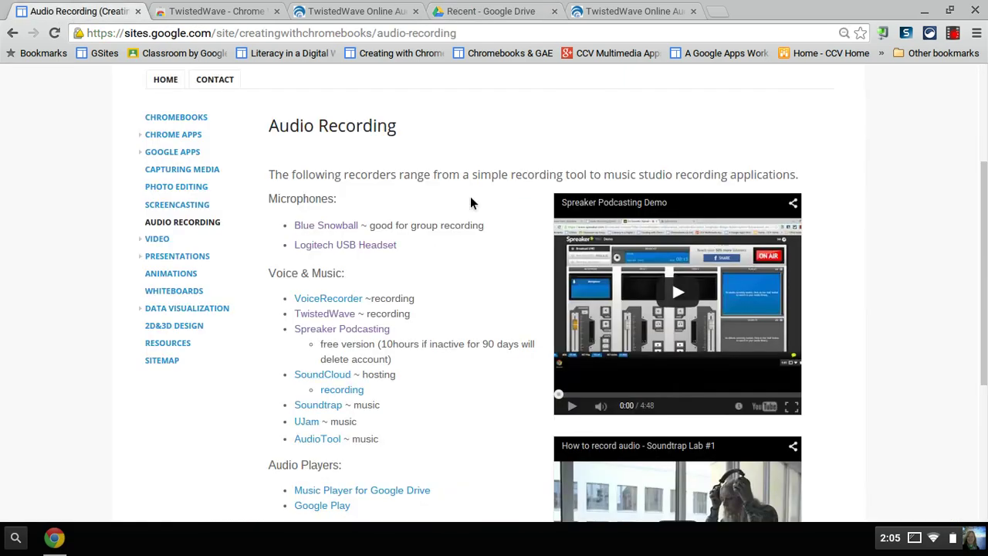
scroll(807, 97, "up", 3)
left_click(771, 97)
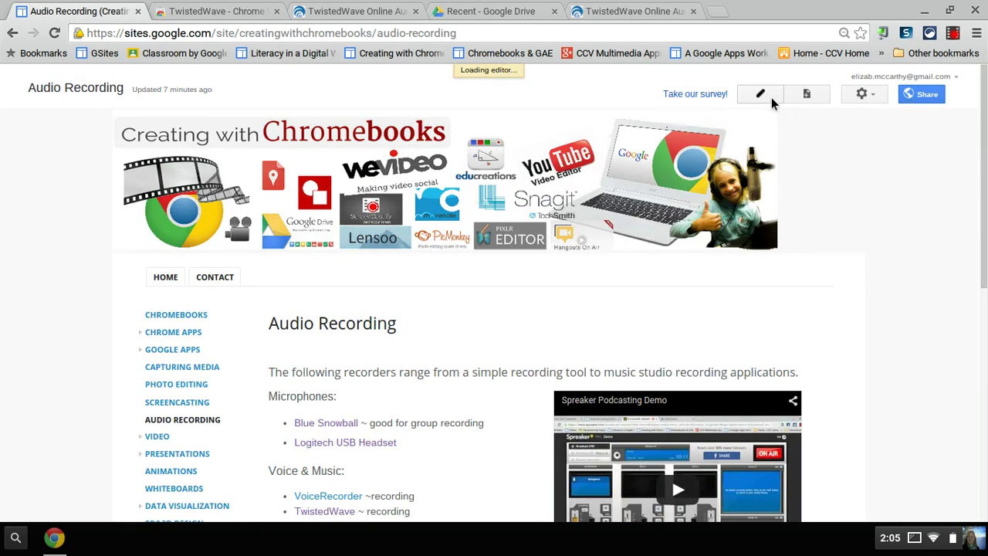
scroll(770, 216, "down", 4)
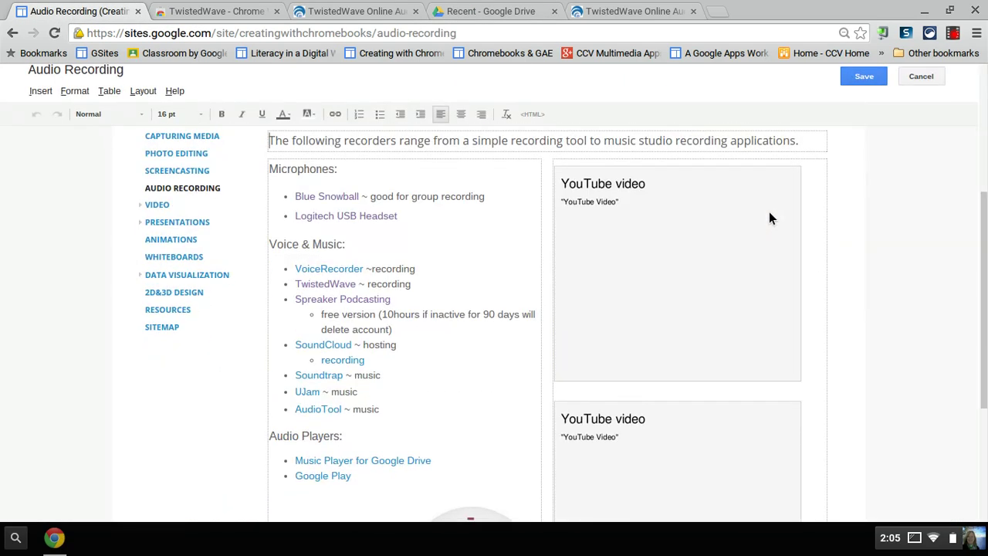
left_click(663, 383)
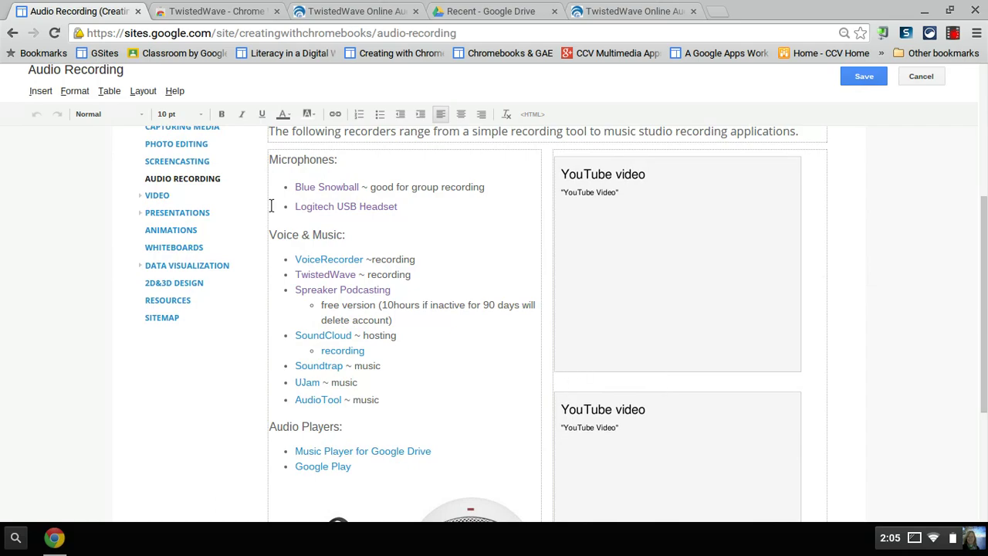
Insert a Drive video gadget from the pasted shared link, with Include title unchecked.
left_click(41, 91)
left_click(75, 91)
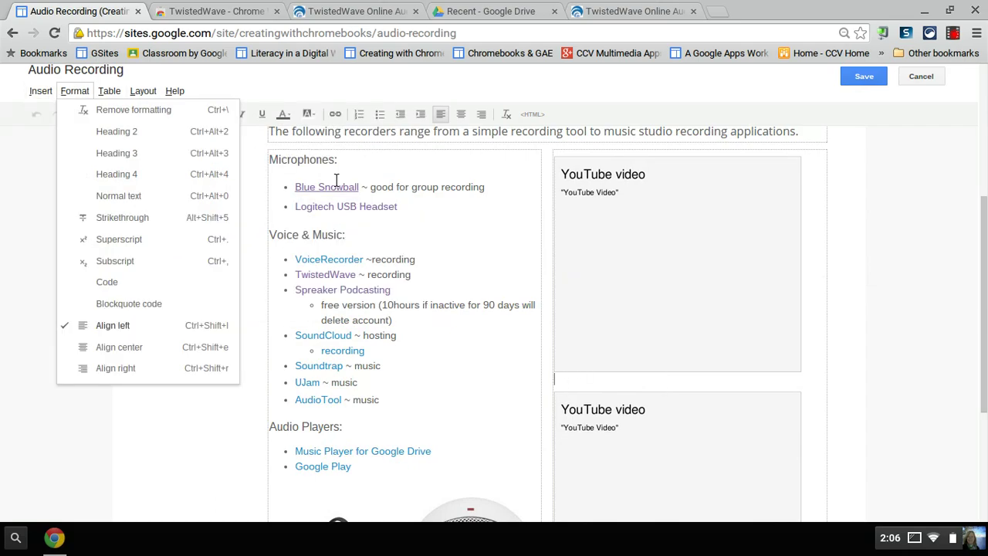
mouse_move(41, 91)
mouse_move(348, 196)
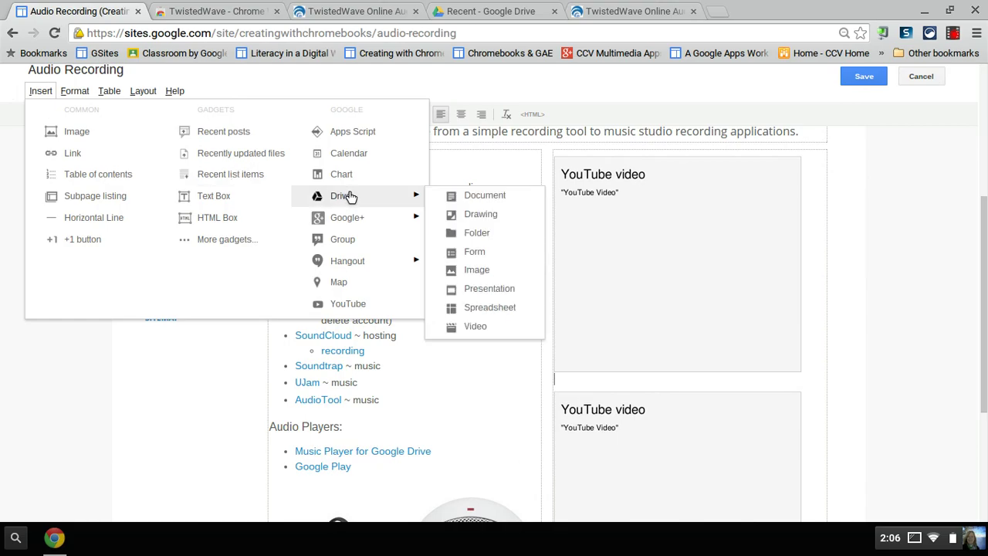
left_click(474, 327)
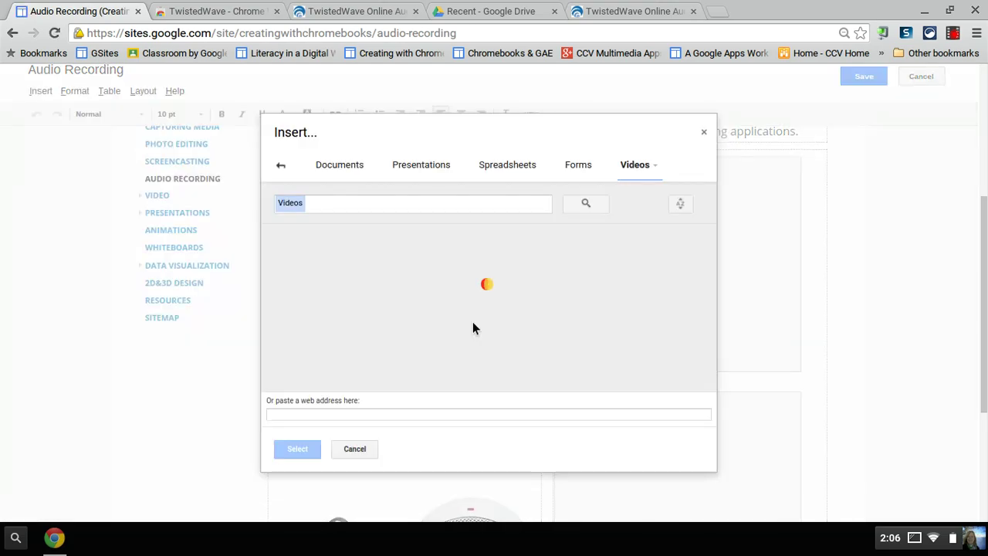
left_click(432, 414)
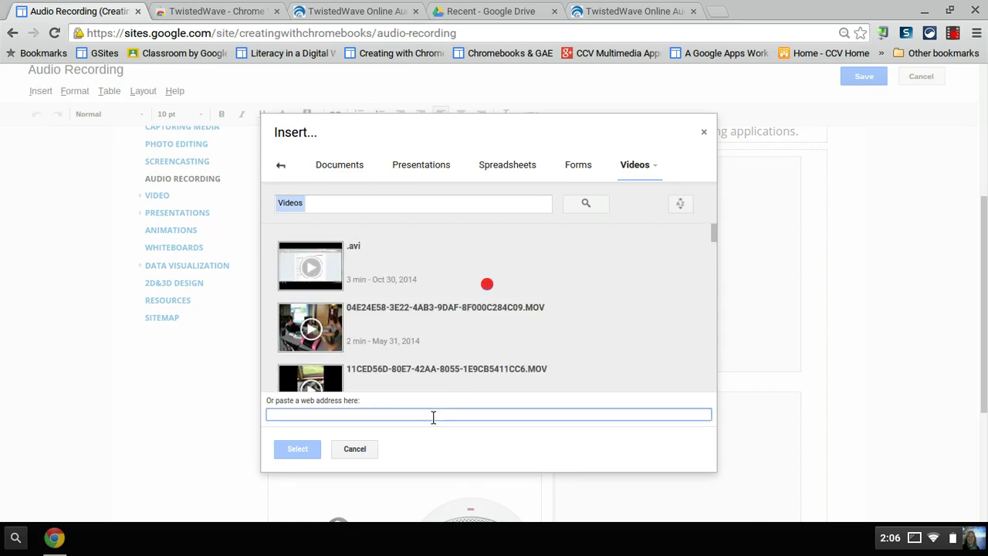
key("ctrl+v")
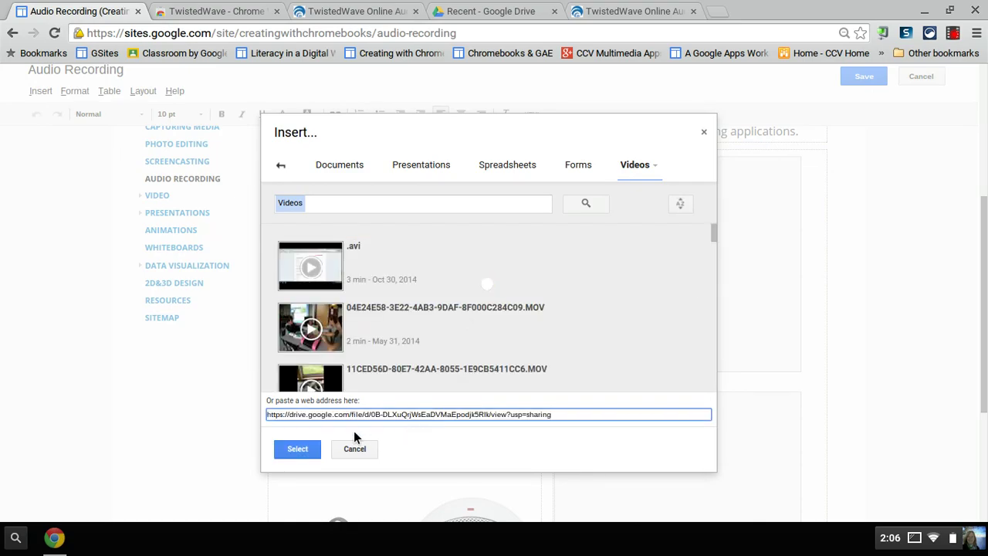
left_click(295, 448)
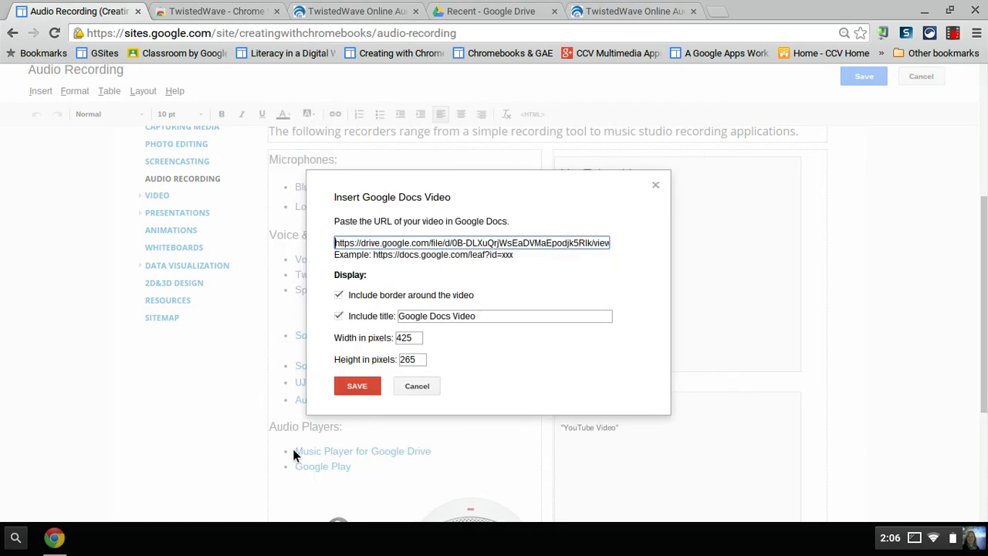
left_click(338, 316)
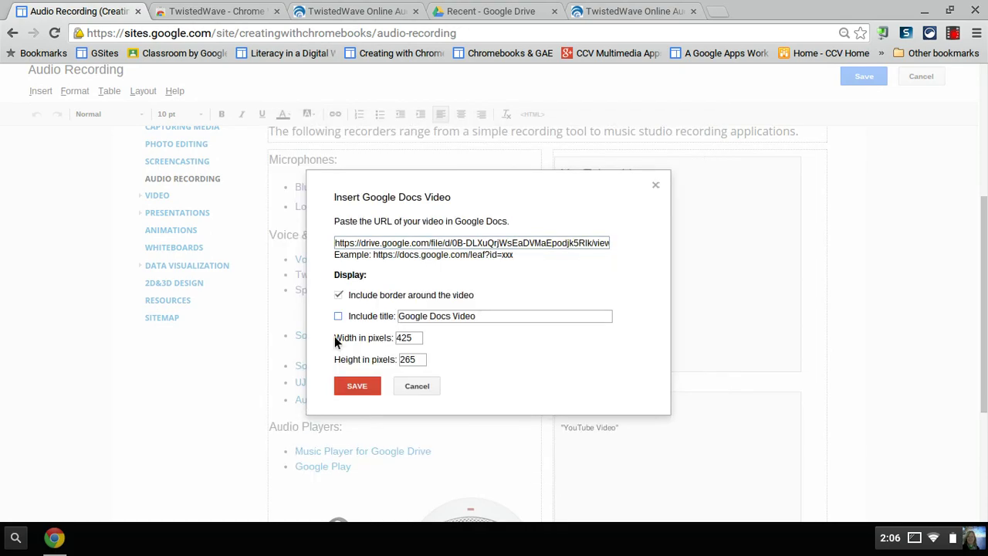
left_click(357, 386)
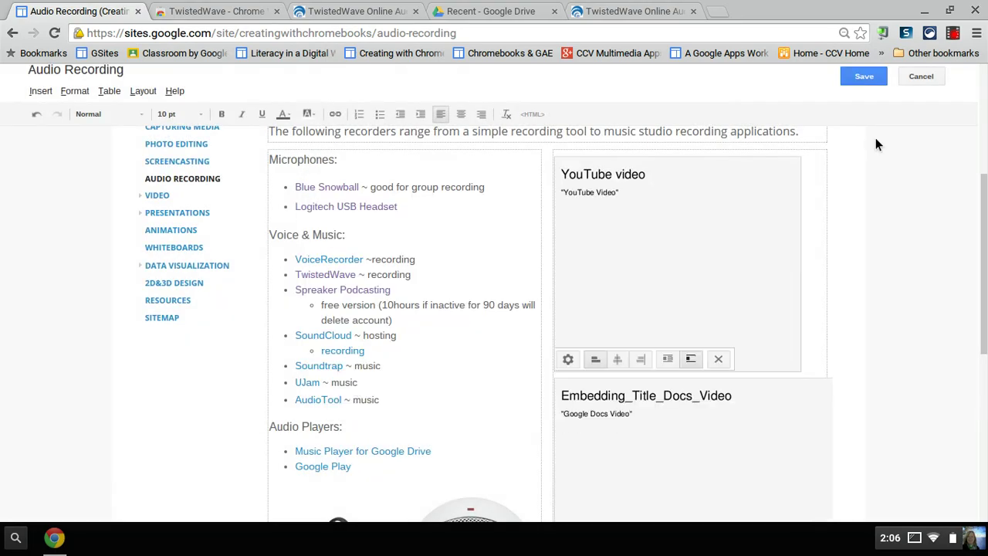
Save the page, then play and pause the embedded recording to confirm it works.
left_click(862, 80)
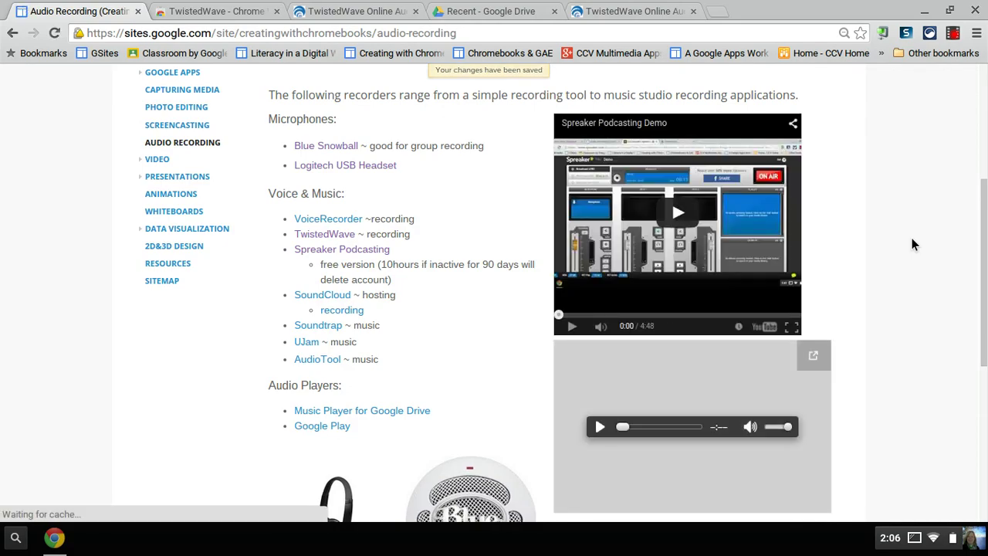
left_click(600, 427)
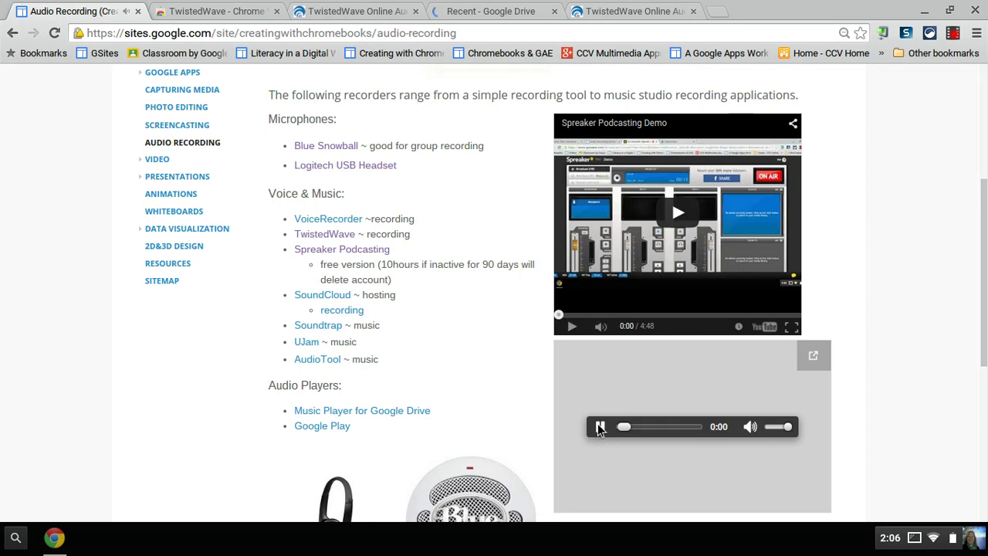
left_click(599, 427)
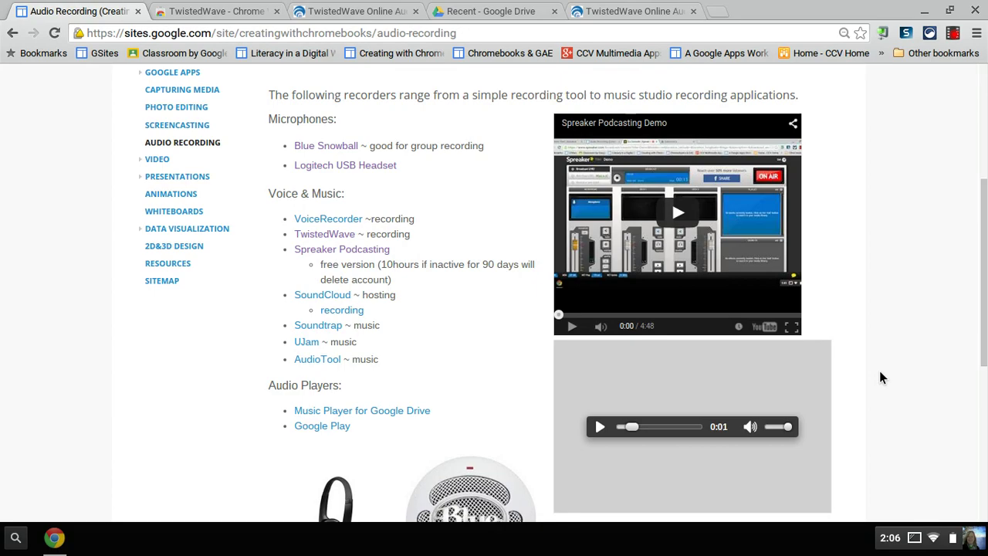
scroll(881, 377, "up", 3)
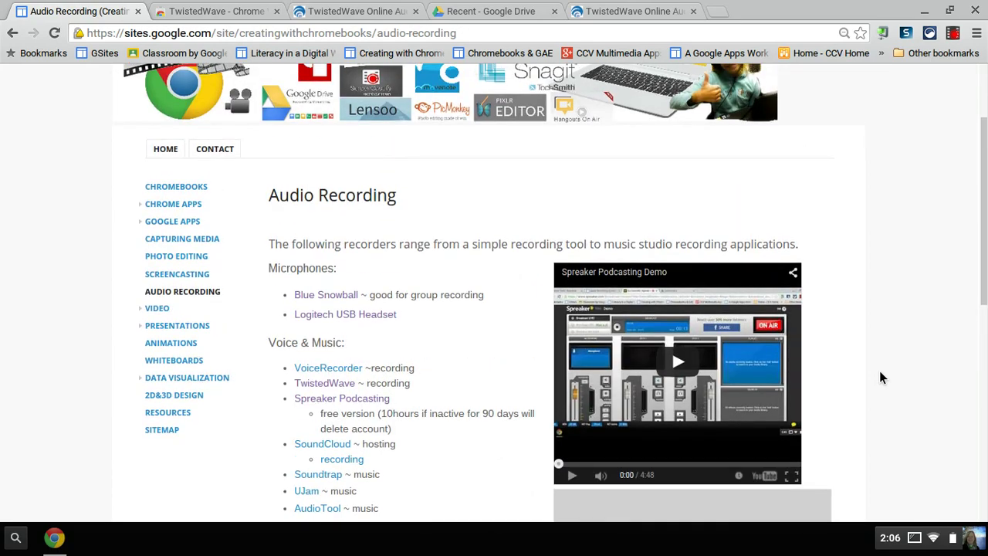
scroll(471, 168, "down", 4)
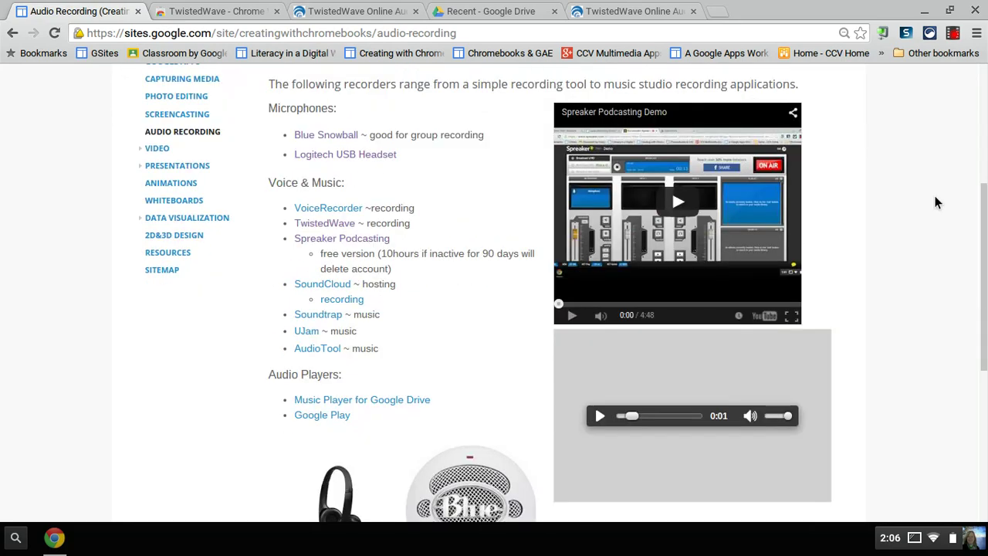